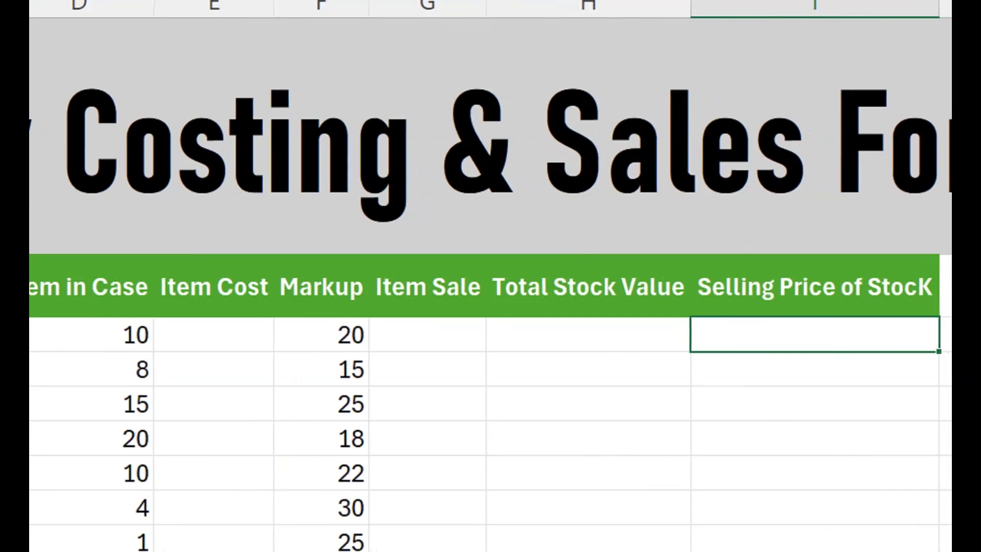
drag(588, 286, 814, 286)
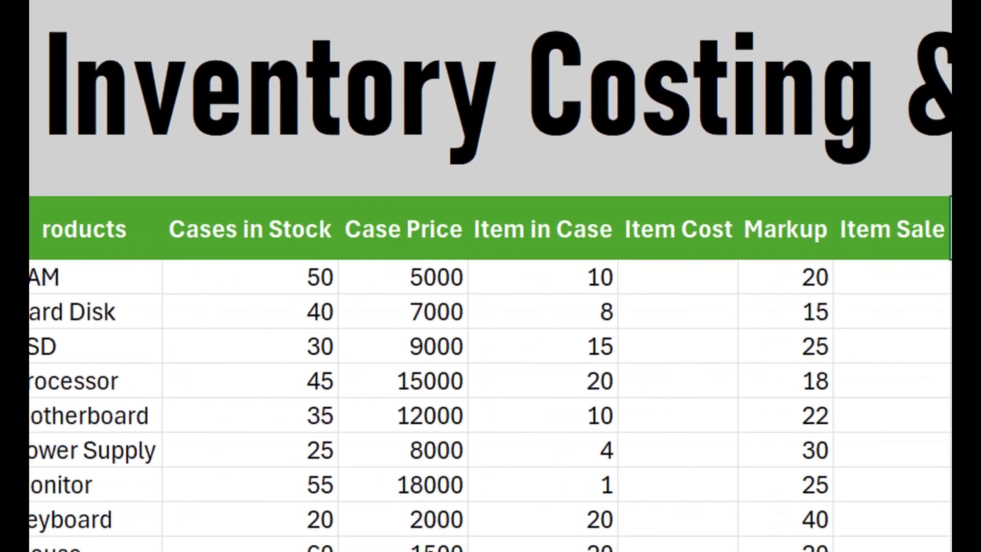
click(786, 346)
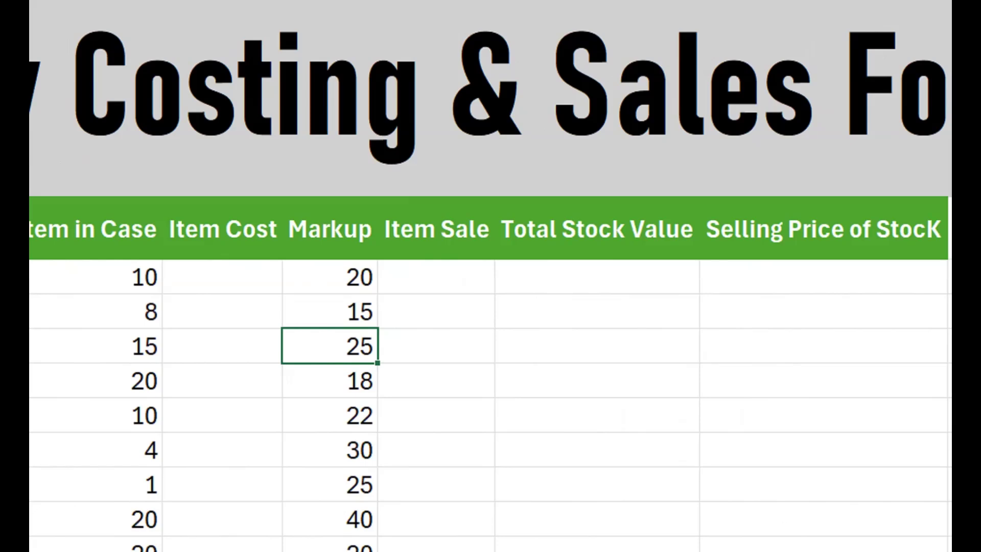
drag(330, 278, 330, 308)
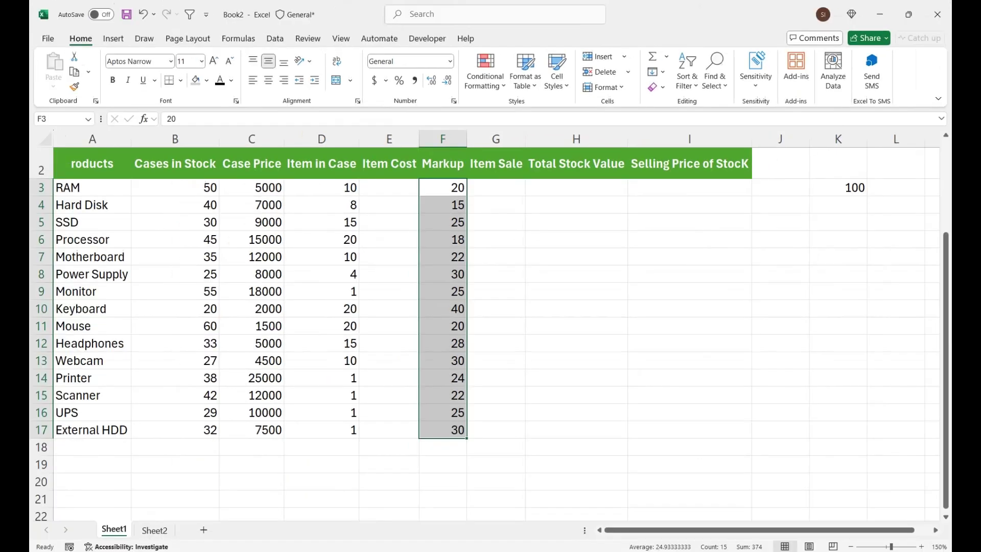
- Divide the Markup values in F3:F17 by the 100 in K3 using Paste Special, and format them as percentages
click(838, 188)
right_click(838, 188)
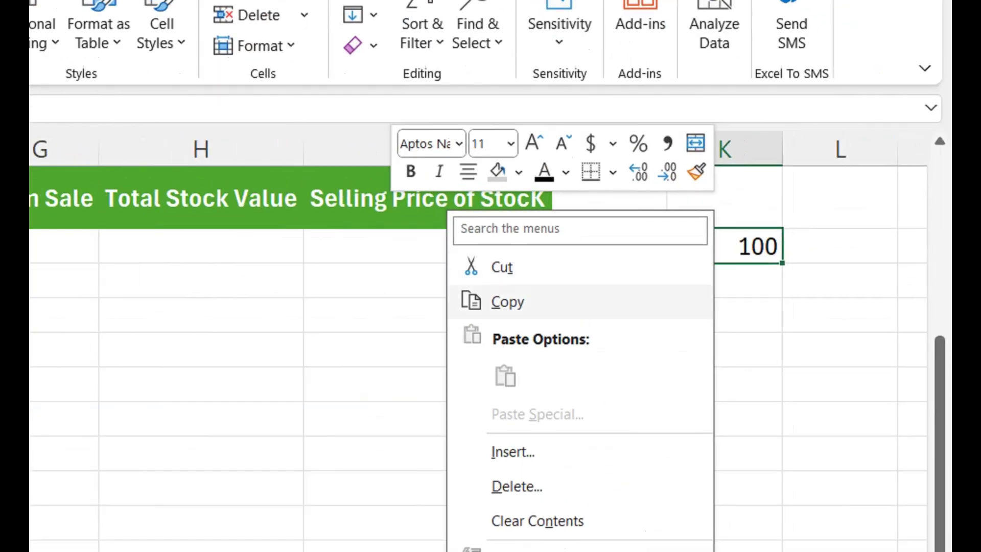
click(507, 301)
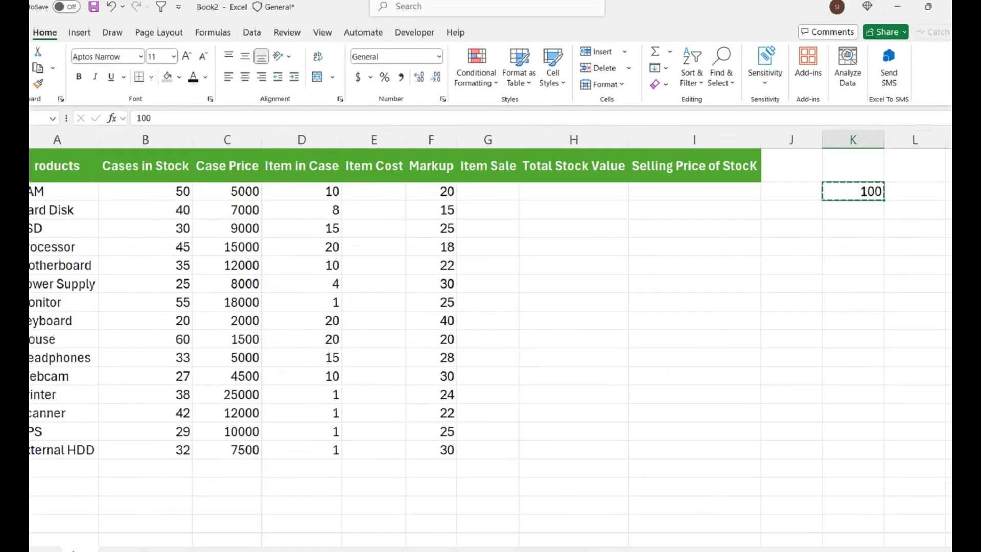
drag(266, 247, 442, 430)
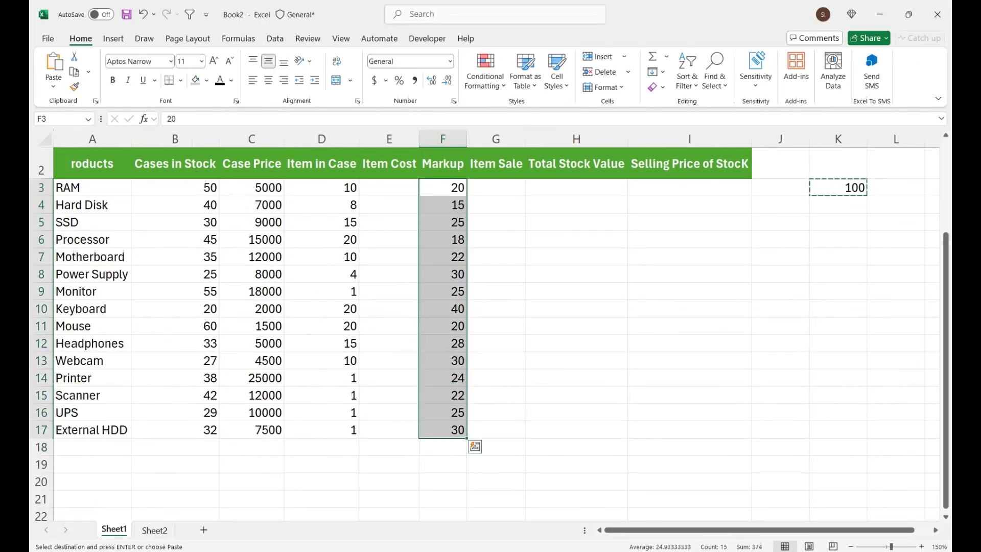
key(ctrl+alt+v)
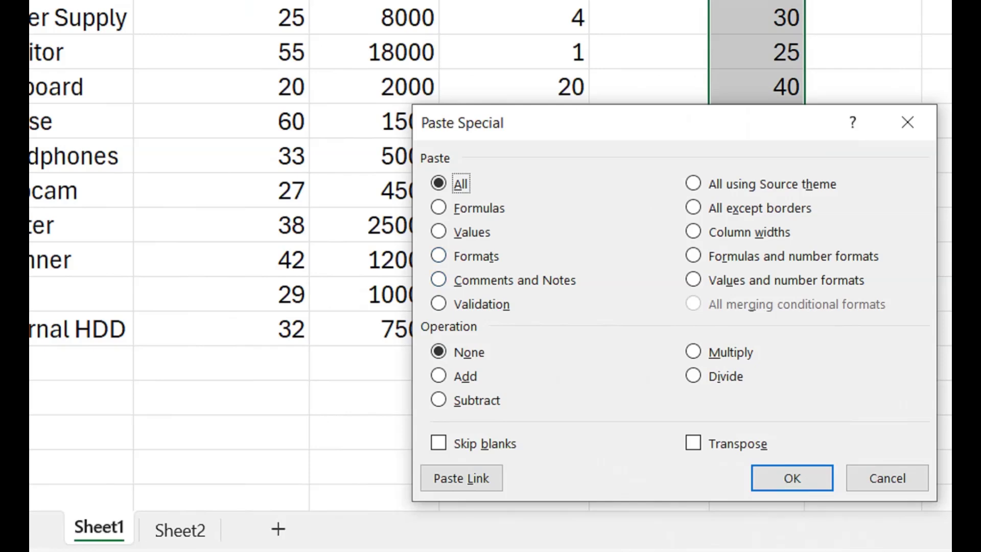
click(284, 453)
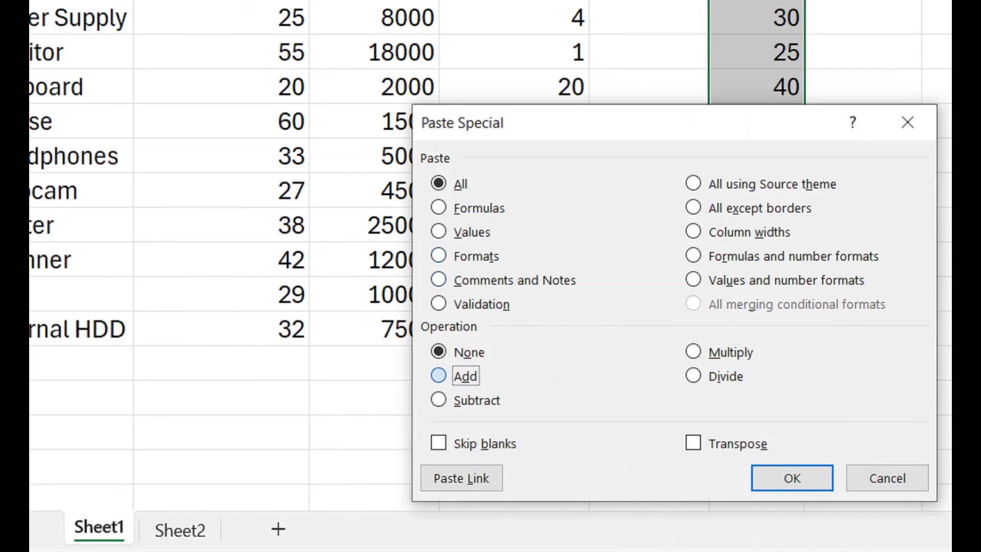
click(693, 375)
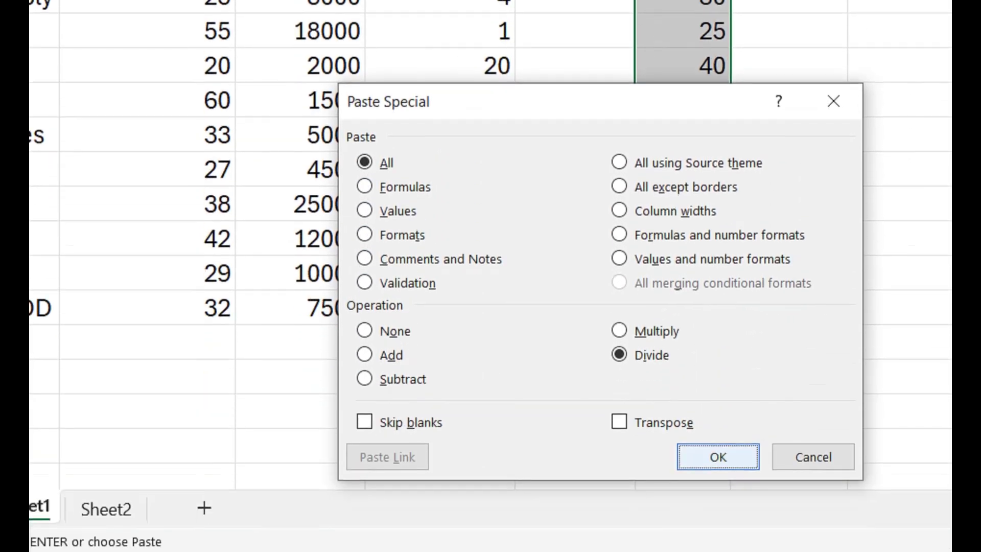
key(Return)
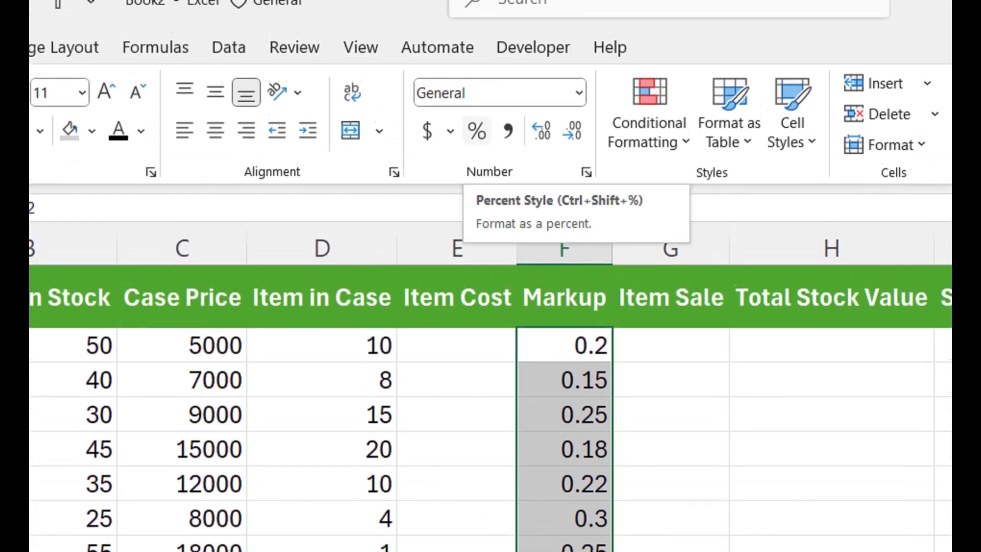
click(477, 131)
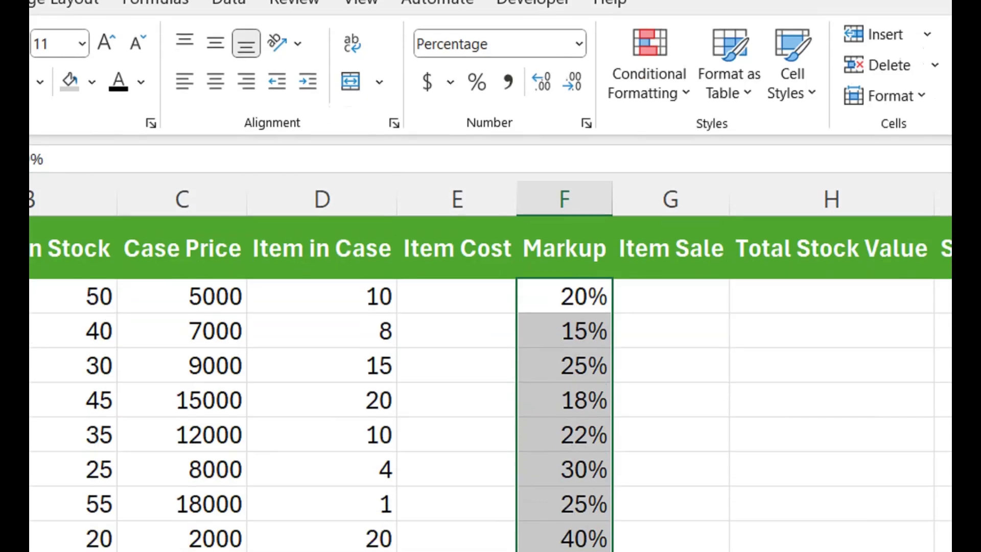
- Calculate the Item Cost in E3 with the formula =C3/D3 and fill it down the column for all products
click(458, 296)
scroll(490, 383, up, 1)
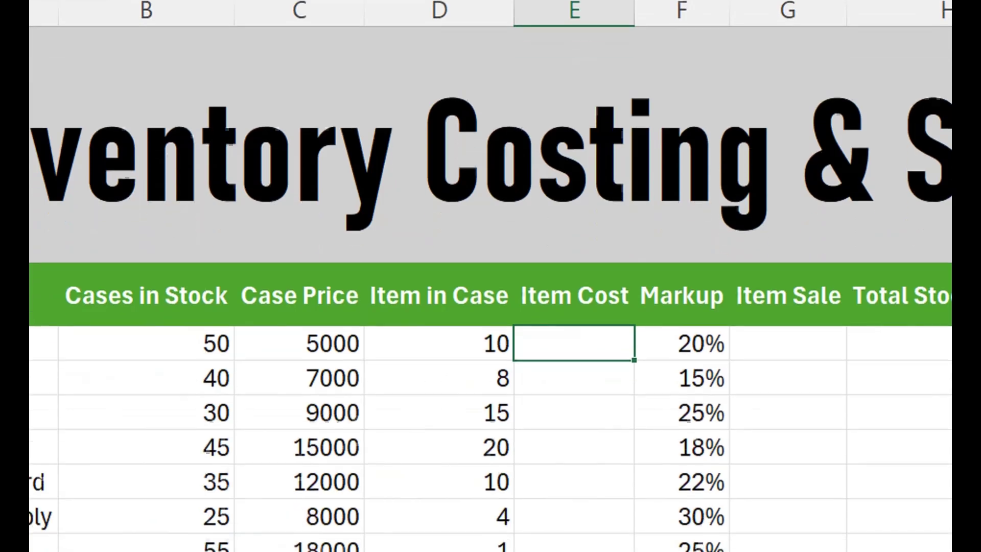
text(=)
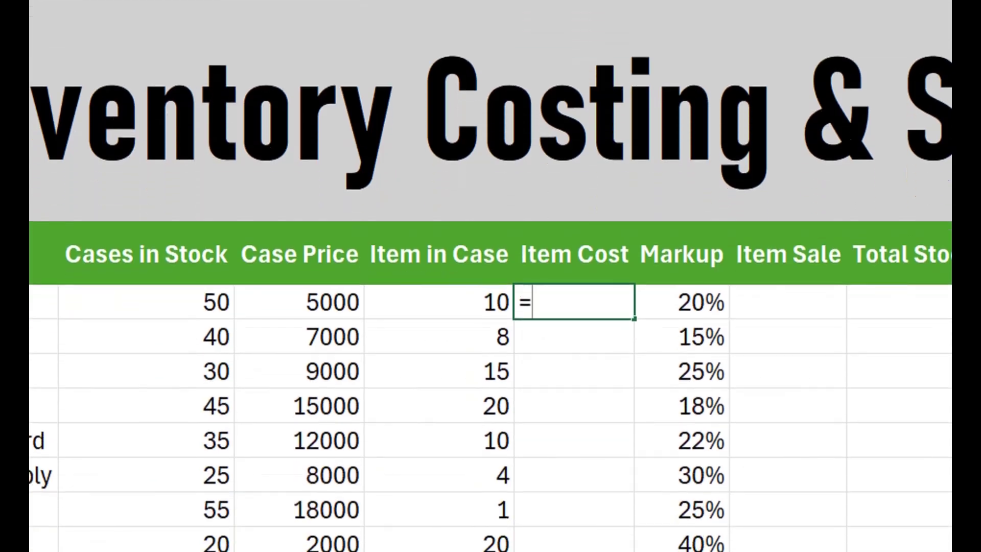
click(299, 302)
text(/)
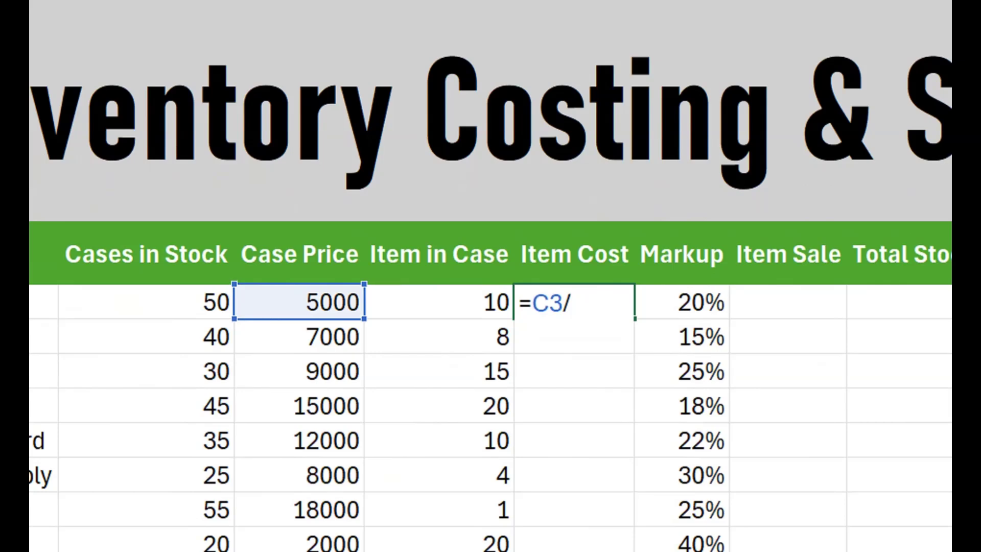
click(438, 302)
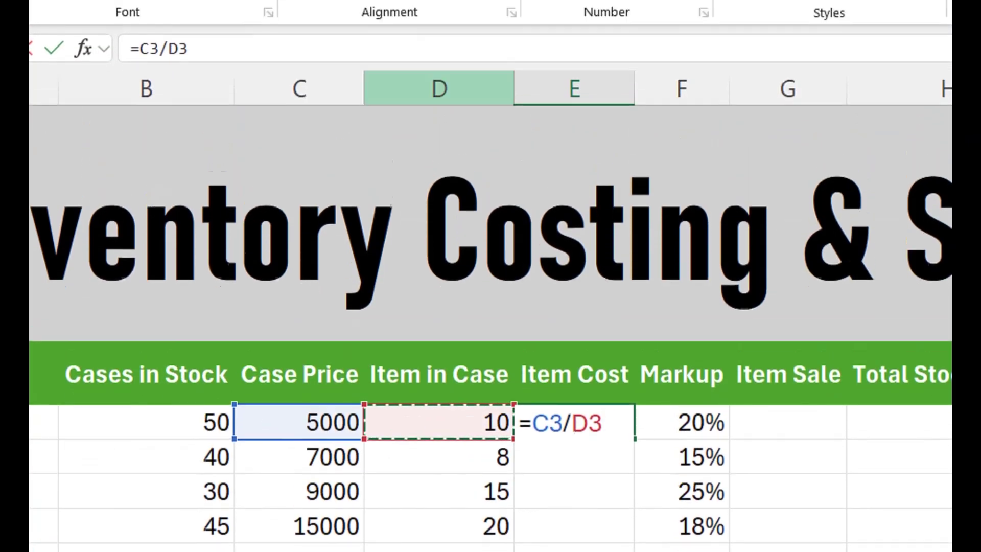
key(Return)
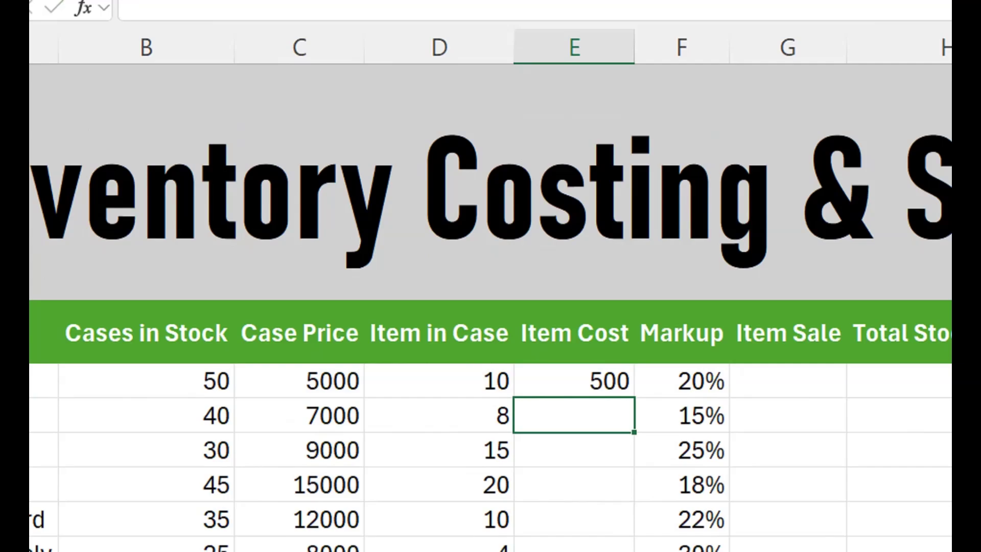
click(574, 381)
double_click(634, 397)
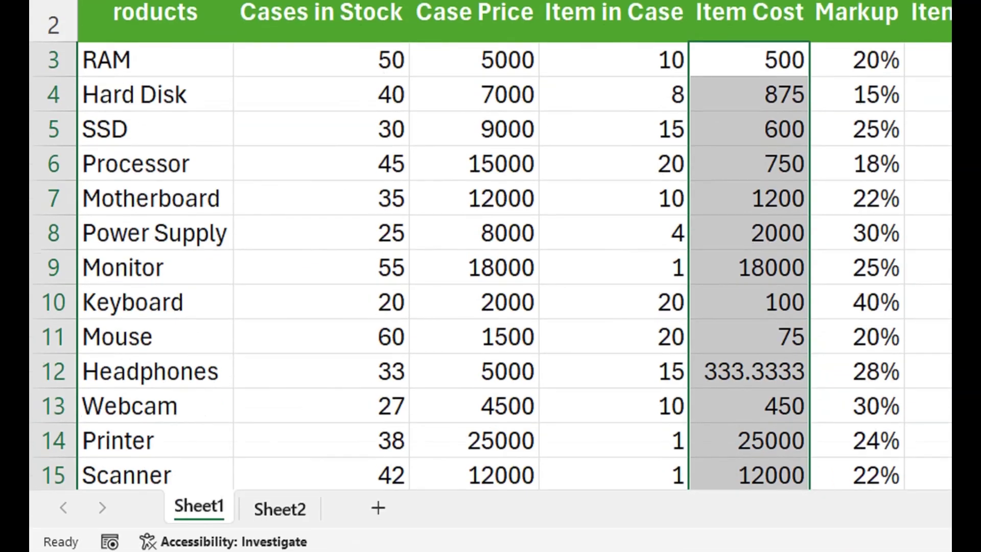
- Review the examples of items per case on Sheet2 and return to Sheet1
click(277, 504)
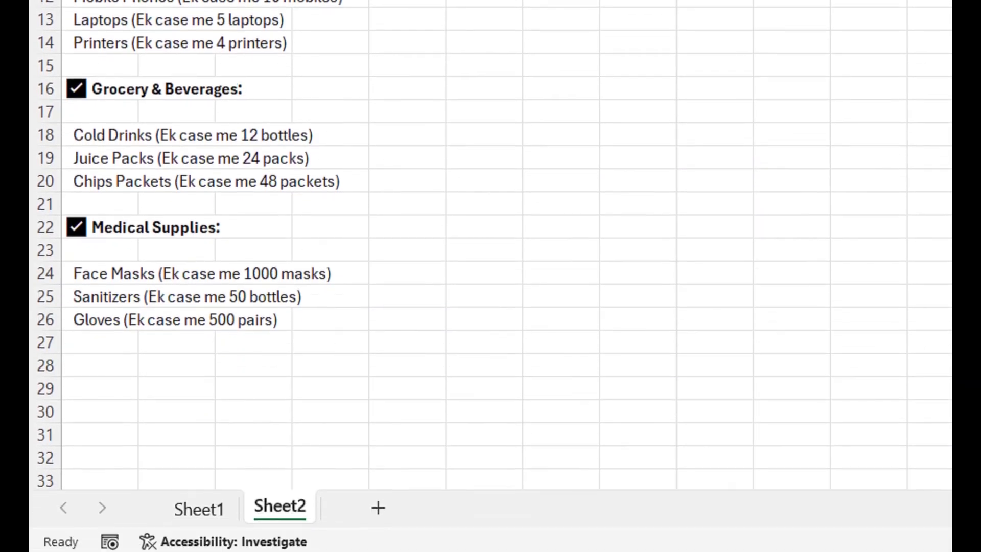
key(ctrl+Page_Up)
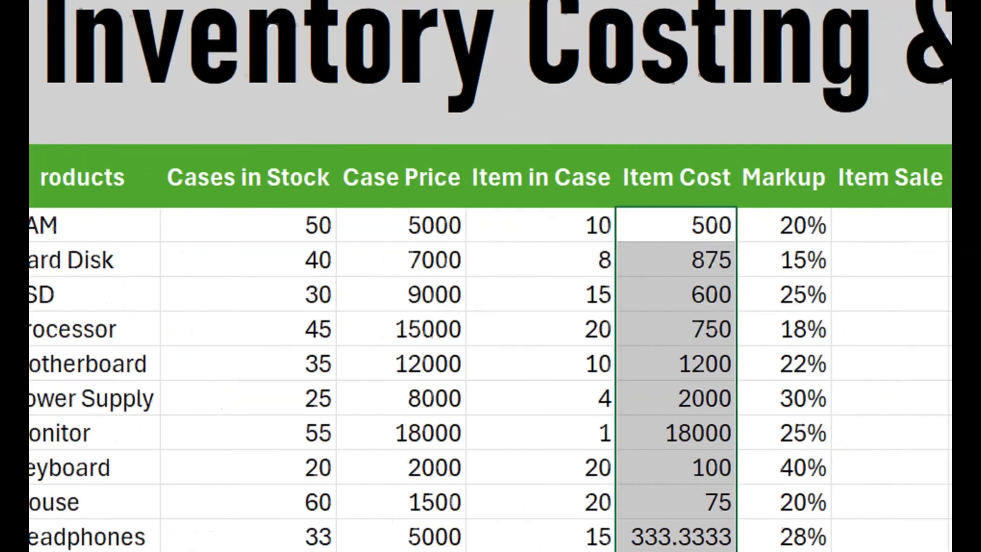
- Calculate the Item Sale price for RAM in G3 with the formula =E3+E3*F3
click(927, 224)
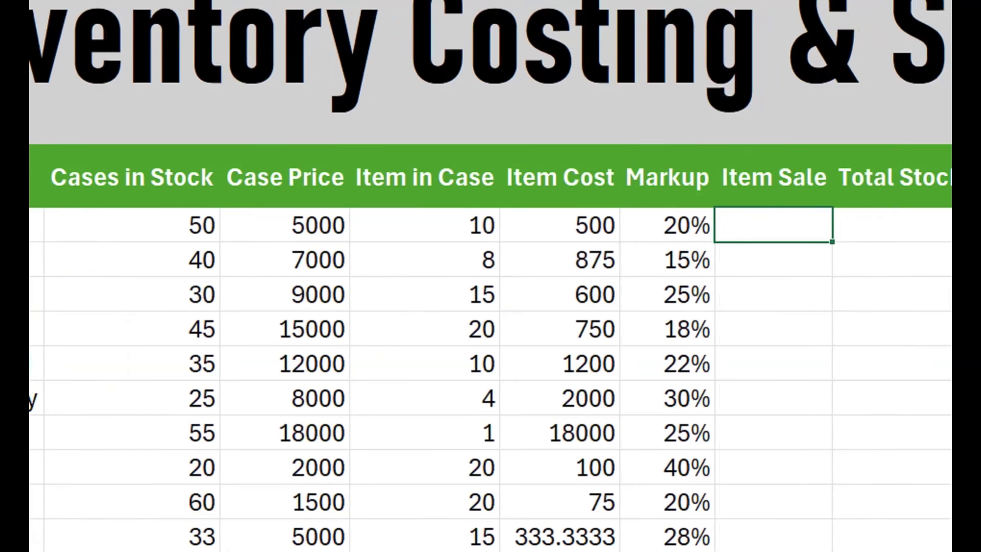
text(=)
click(560, 224)
text(+)
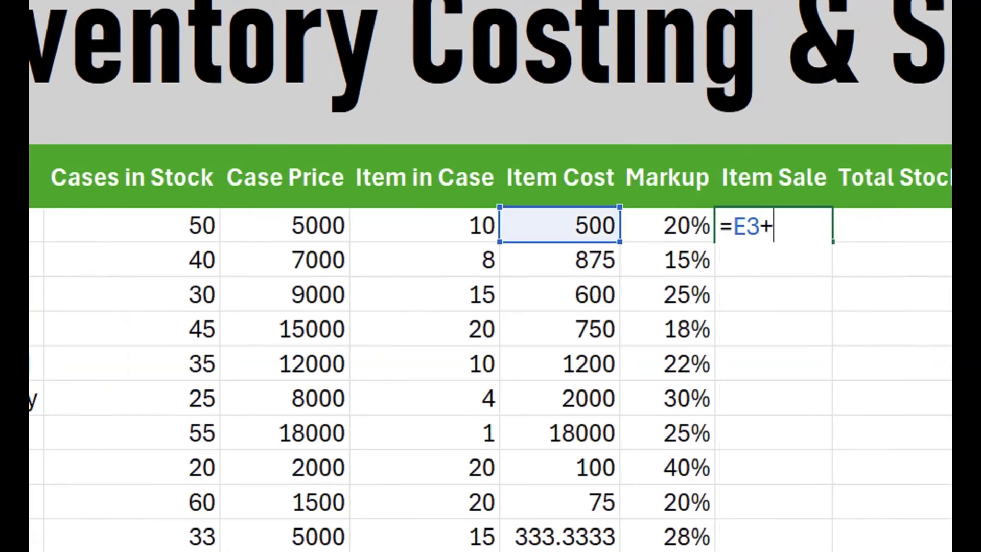
click(559, 224)
text(*)
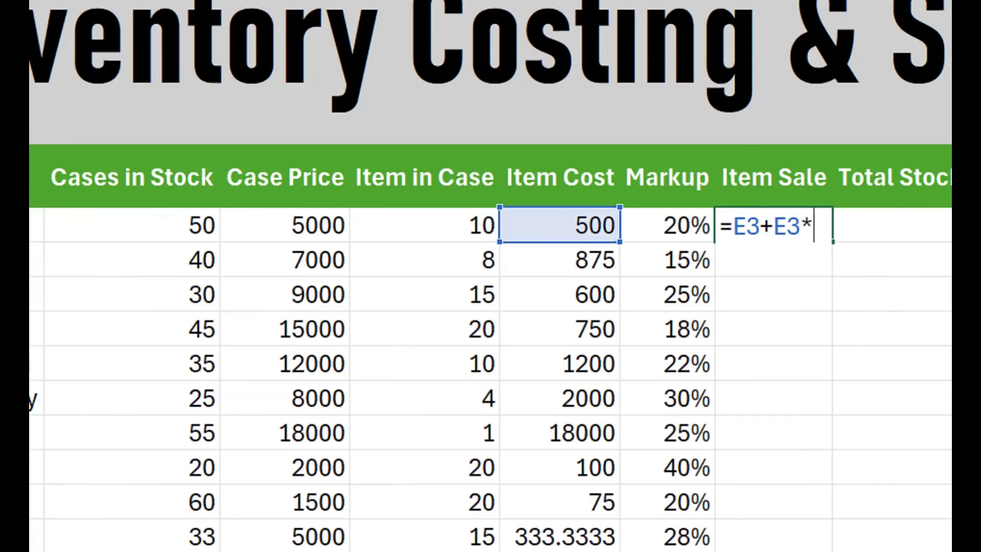
click(667, 225)
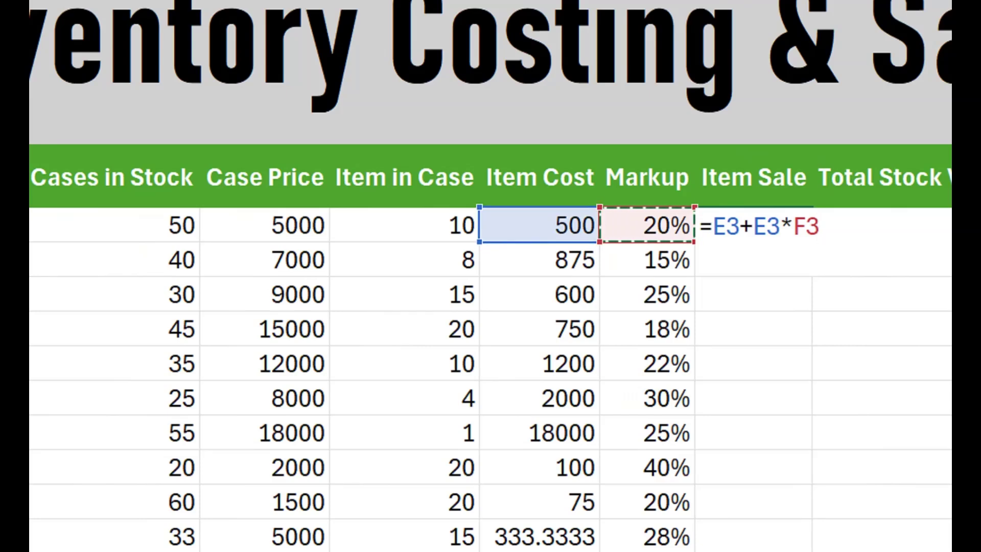
key(Return)
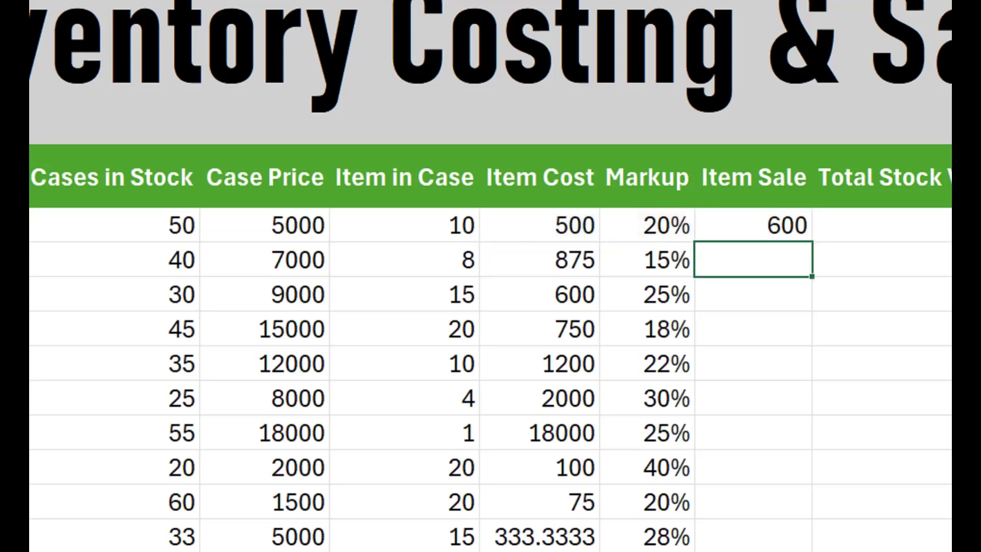
- Select the Total Stock Value cell for RAM, H3
click(879, 224)
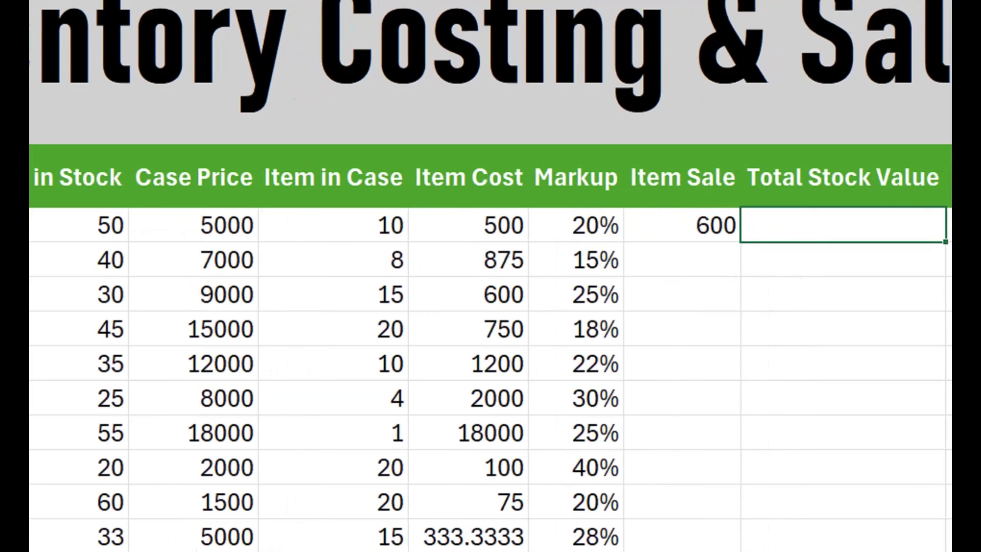